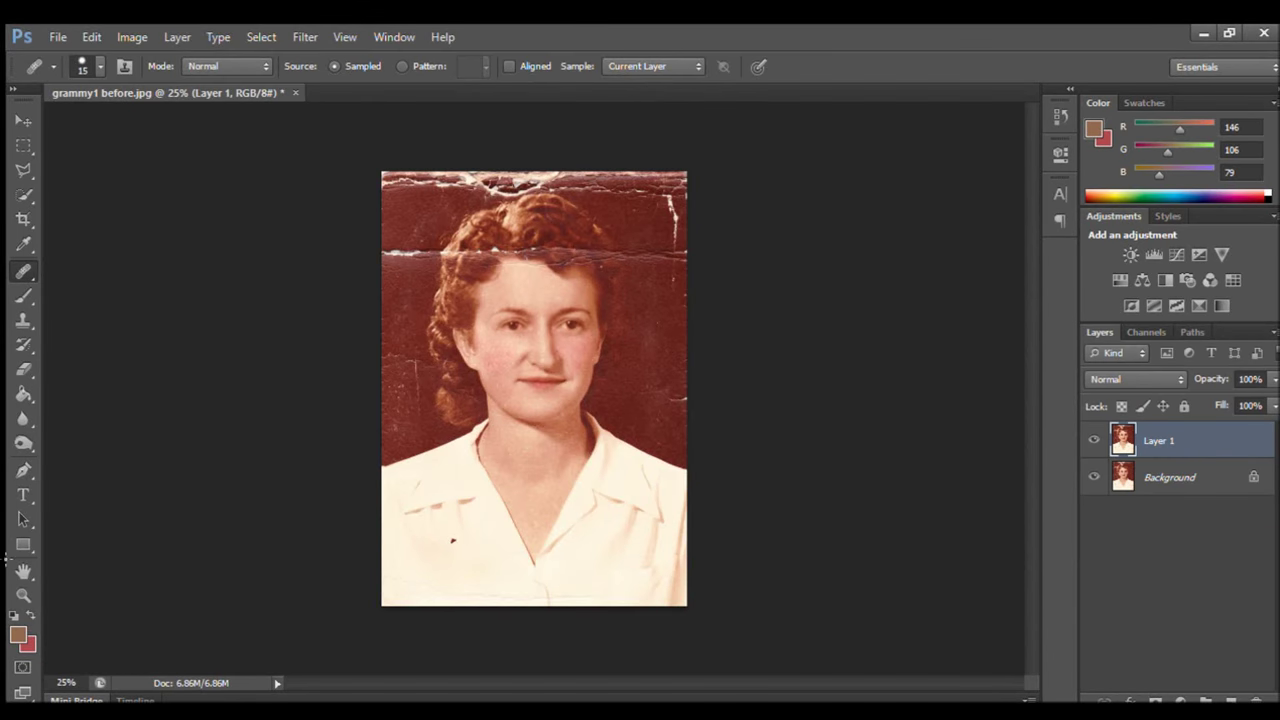
Use the Clone Stamp on the white scratch right of the face, then resample a new source.
scroll(189, 358, up, 5)
key(s)
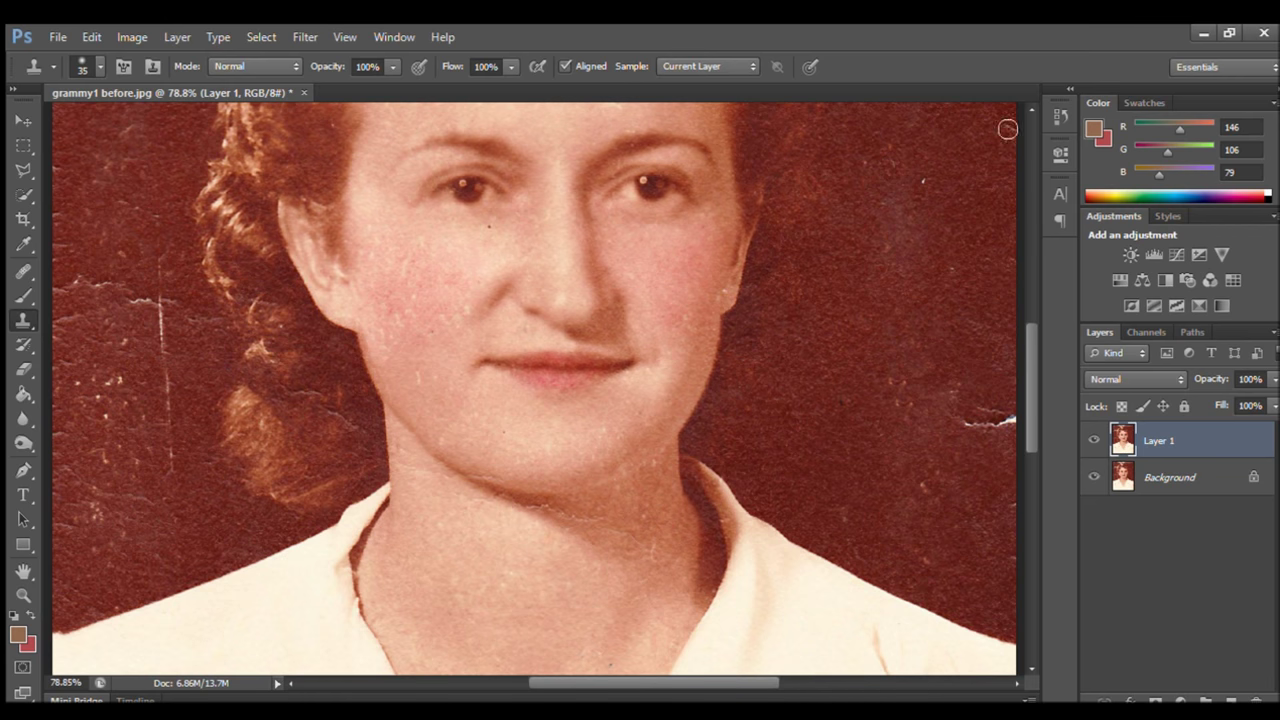
drag(1008, 412, 974, 428)
click(301, 396)
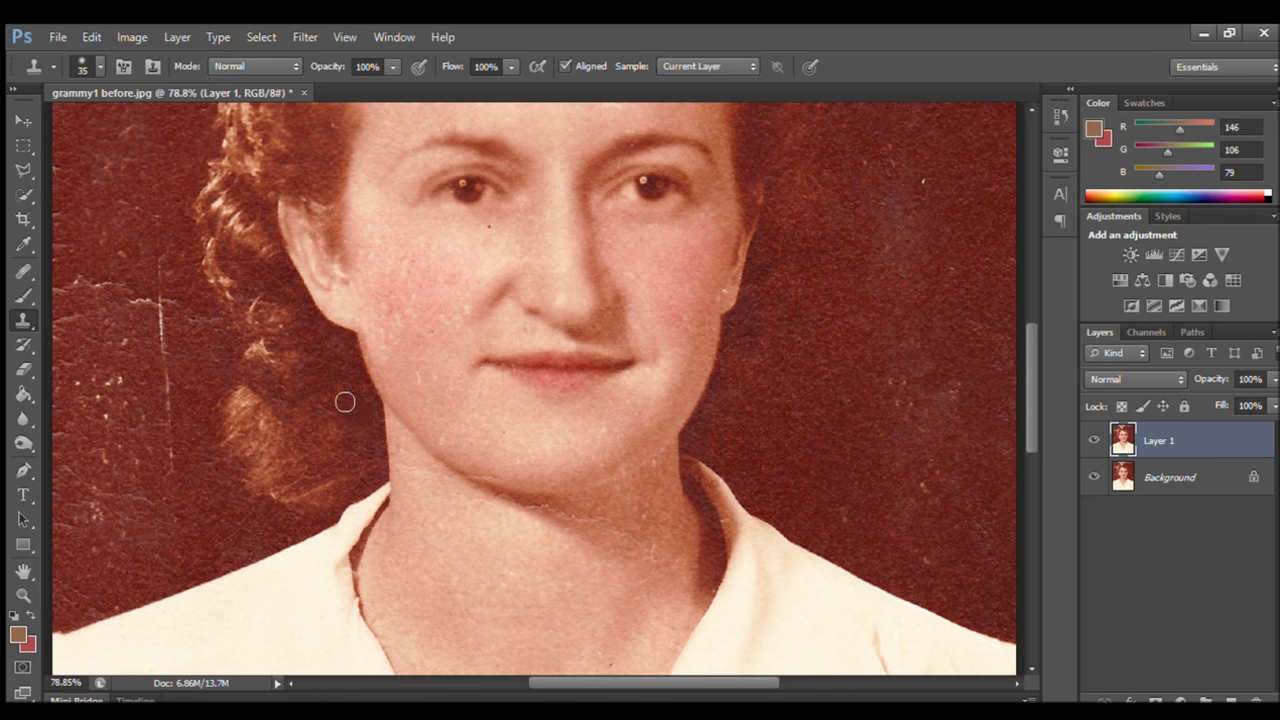
scroll(361, 442, up, 5)
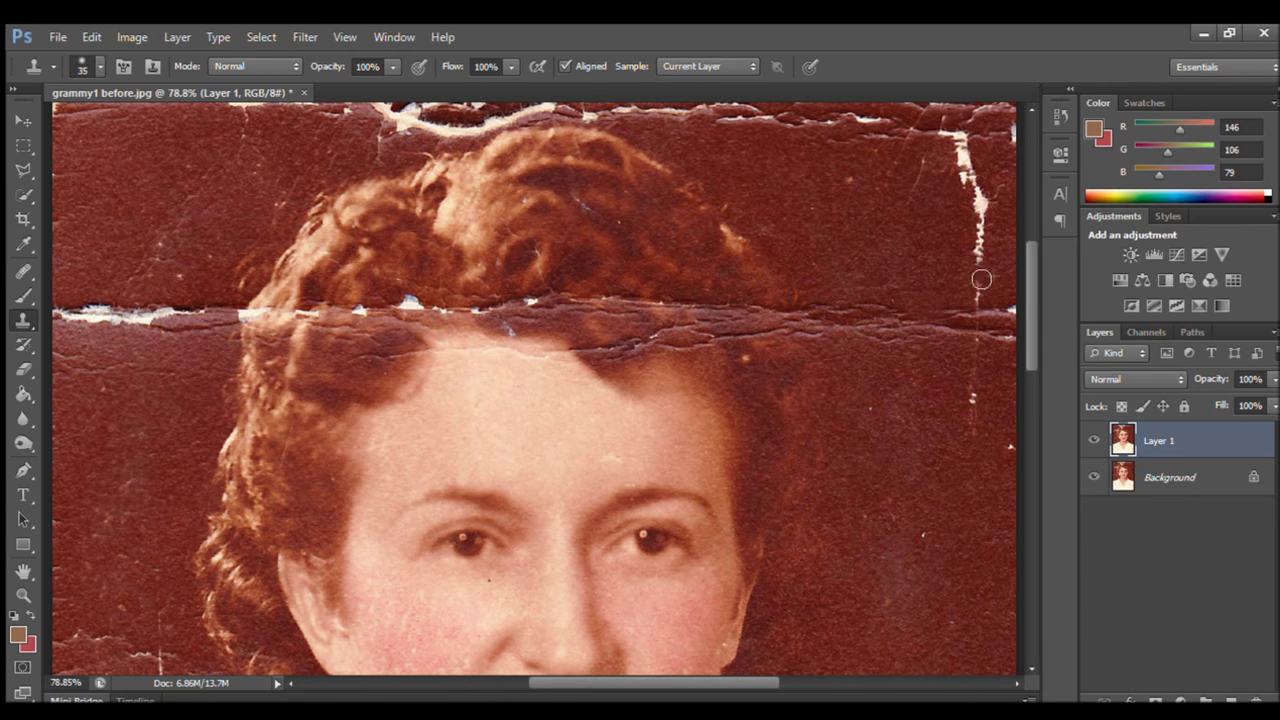
Clone away the white vertical and horizontal cracks along the right and top-right edges.
drag(977, 269, 973, 265)
mouse_move(1011, 216)
mouse_down()
mouse_move(986, 200)
mouse_move(1000, 190)
mouse_move(961, 183)
mouse_move(963, 134)
mouse_move(1004, 137)
mouse_move(1014, 149)
mouse_move(943, 131)
mouse_move(920, 157)
mouse_up()
mouse_move(843, 147)
mouse_down()
mouse_move(837, 126)
mouse_move(723, 126)
mouse_up()
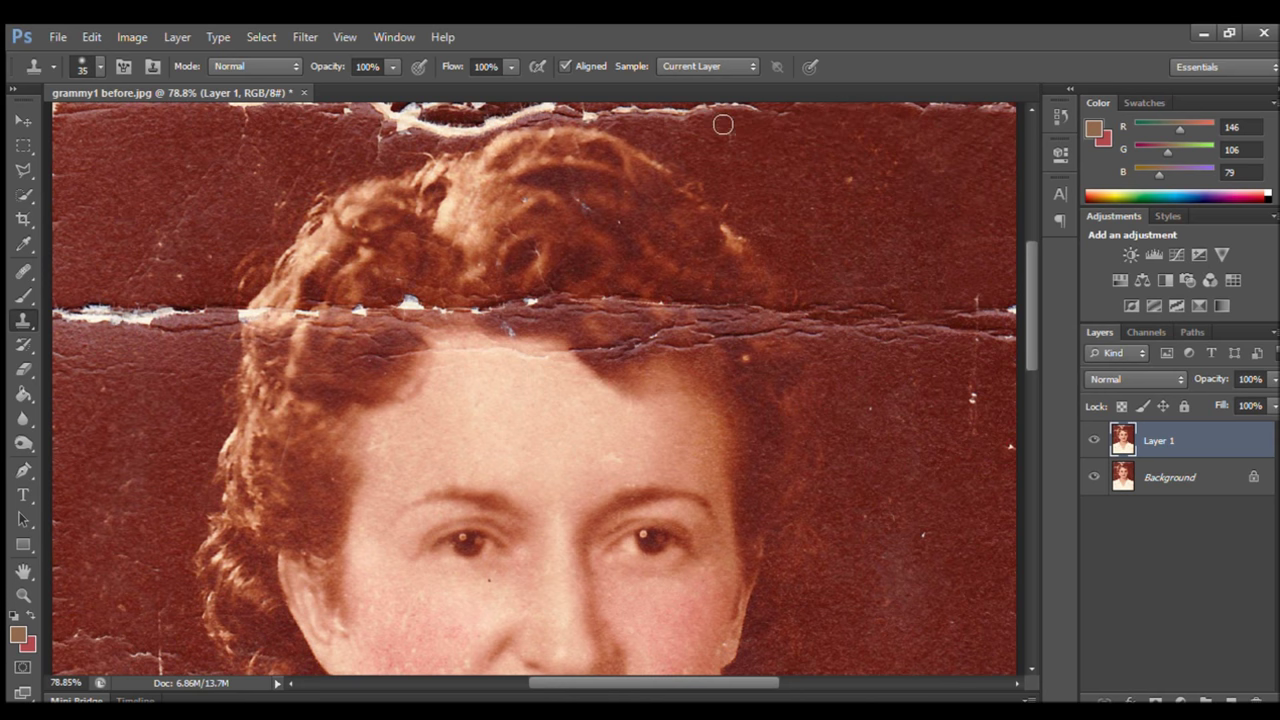
scroll(723, 126, up, 3)
mouse_move(938, 257)
mouse_down()
mouse_move(1009, 257)
mouse_move(1011, 214)
mouse_move(991, 249)
mouse_move(933, 224)
mouse_move(908, 237)
mouse_move(726, 201)
mouse_move(817, 231)
mouse_move(790, 229)
mouse_up()
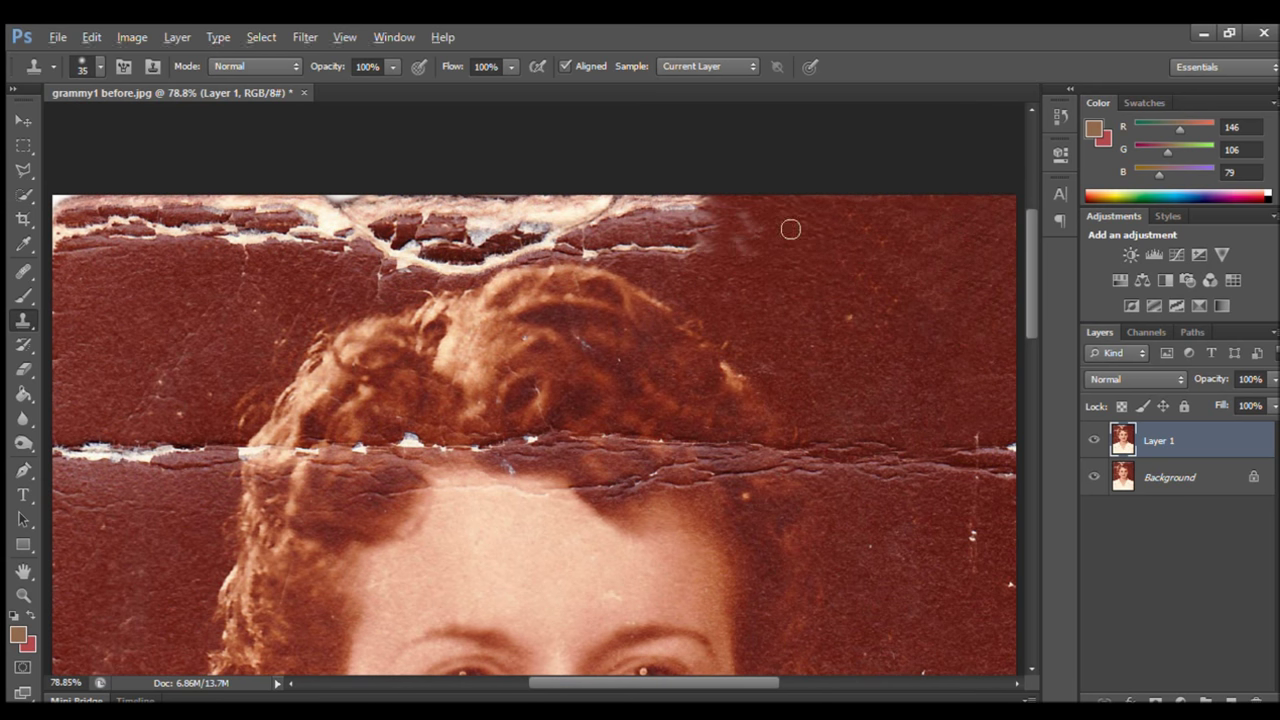
mouse_move(985, 452)
mouse_down()
mouse_move(826, 449)
mouse_move(980, 457)
mouse_move(1008, 477)
mouse_move(971, 577)
mouse_up()
mouse_move(717, 240)
mouse_down()
mouse_move(586, 239)
mouse_move(794, 209)
mouse_move(540, 215)
mouse_move(636, 240)
mouse_move(294, 257)
mouse_up()
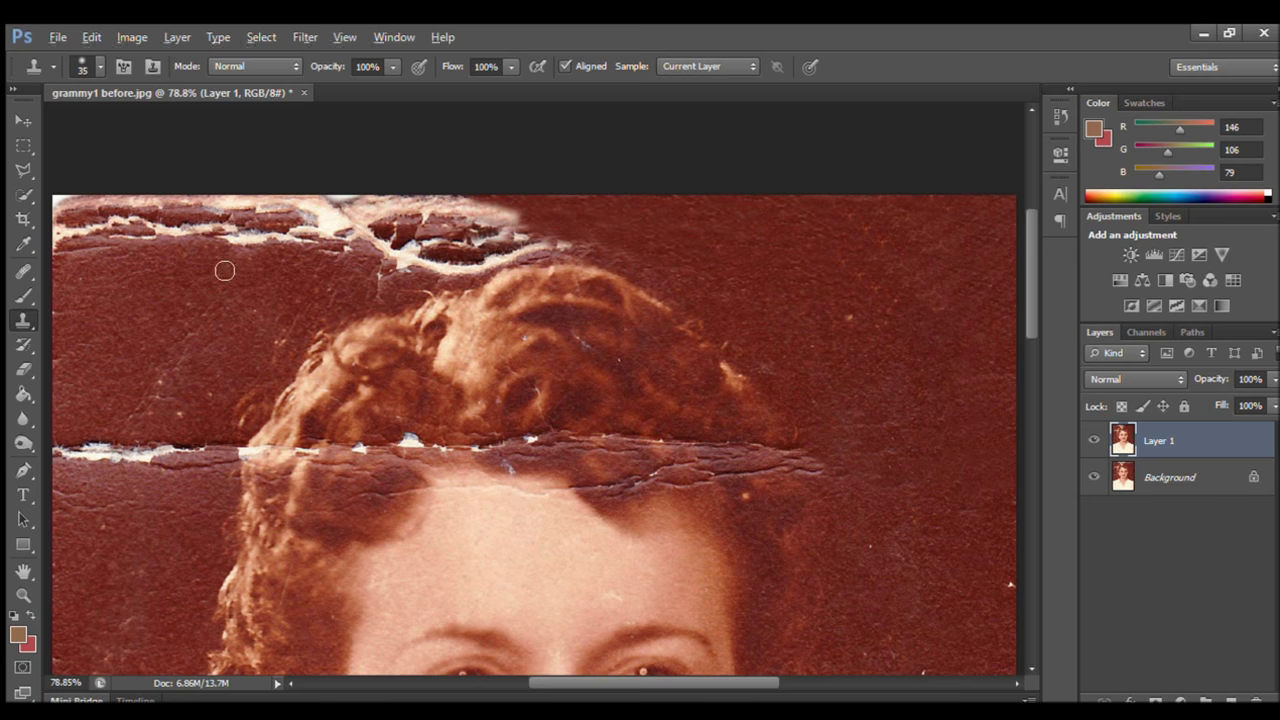
Clone out the left-background cracks, the top-left torn edge and the remaining top-centre crack.
mouse_move(130, 445)
mouse_down()
mouse_move(100, 480)
mouse_move(166, 509)
mouse_move(90, 500)
mouse_up()
scroll(802, 335, left, 5)
mouse_move(506, 513)
mouse_down()
mouse_move(430, 470)
mouse_move(337, 449)
mouse_move(503, 456)
mouse_move(432, 446)
mouse_up()
drag(674, 440, 668, 452)
mouse_move(431, 267)
mouse_down()
mouse_move(416, 222)
mouse_move(352, 215)
mouse_move(640, 246)
mouse_move(434, 209)
mouse_move(700, 220)
mouse_move(651, 209)
mouse_move(700, 240)
mouse_move(616, 209)
mouse_move(760, 203)
mouse_move(666, 220)
mouse_move(730, 245)
mouse_up()
mouse_move(913, 240)
mouse_down()
mouse_move(800, 250)
mouse_move(737, 209)
mouse_move(782, 213)
mouse_move(671, 286)
mouse_move(770, 258)
mouse_up()
Enlarge the brush to 80 px, clone out the specks and scratch left of the hair, then shrink to 60 px.
key(bracketright)
key(bracketright)
key(bracketright)
drag(397, 483, 486, 483)
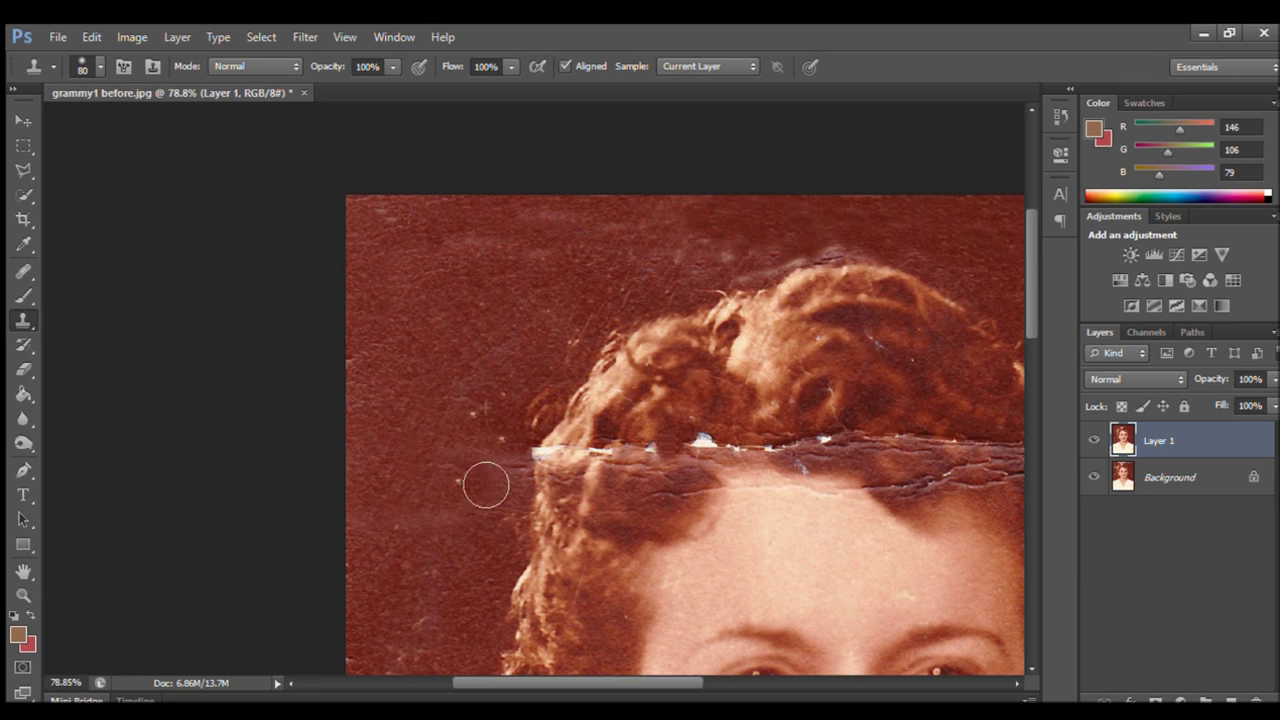
scroll(653, 685, right, 5)
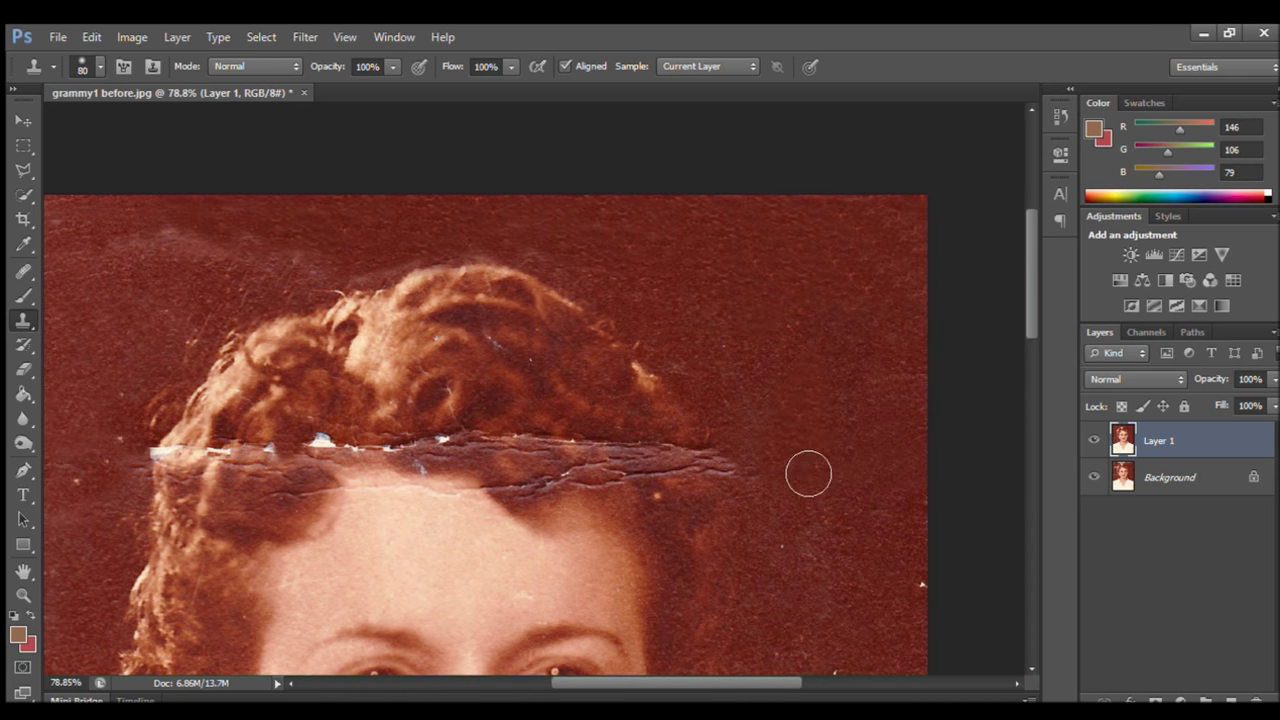
scroll(809, 471, left, 2)
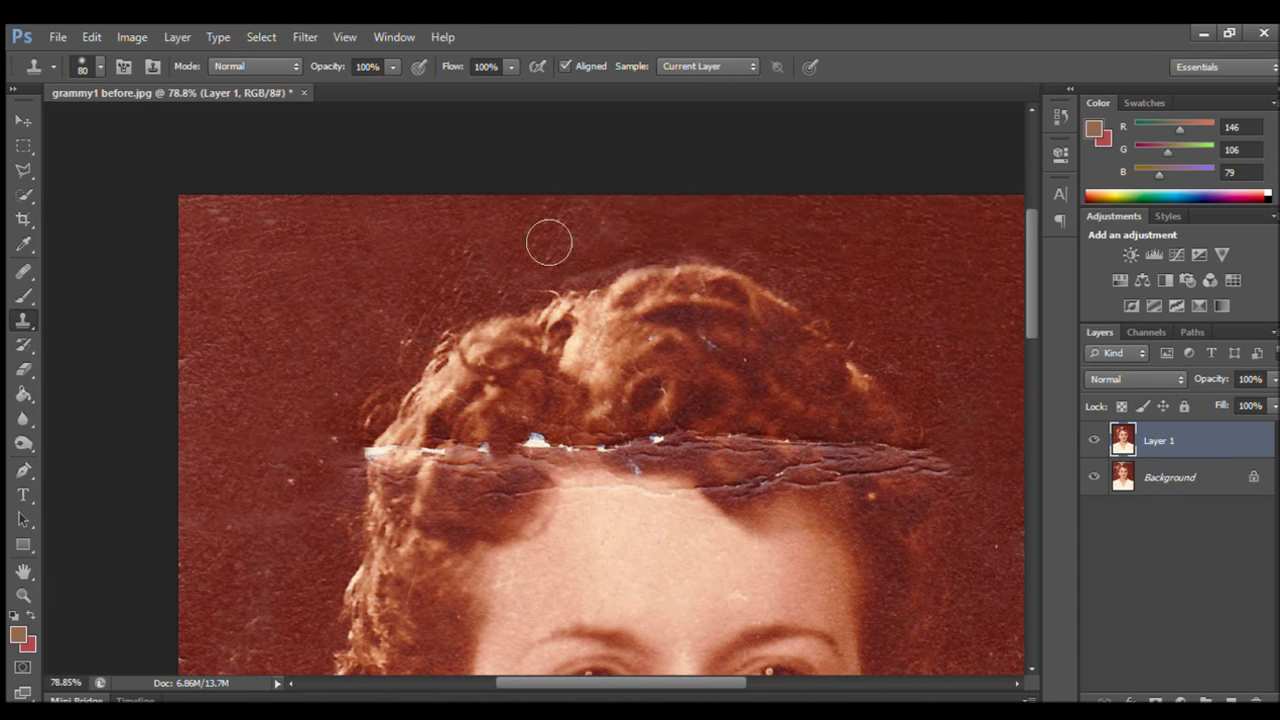
scroll(476, 441, down, 10)
mouse_move(217, 400)
mouse_down()
mouse_move(271, 400)
mouse_move(200, 343)
mouse_move(222, 304)
mouse_move(337, 234)
mouse_up()
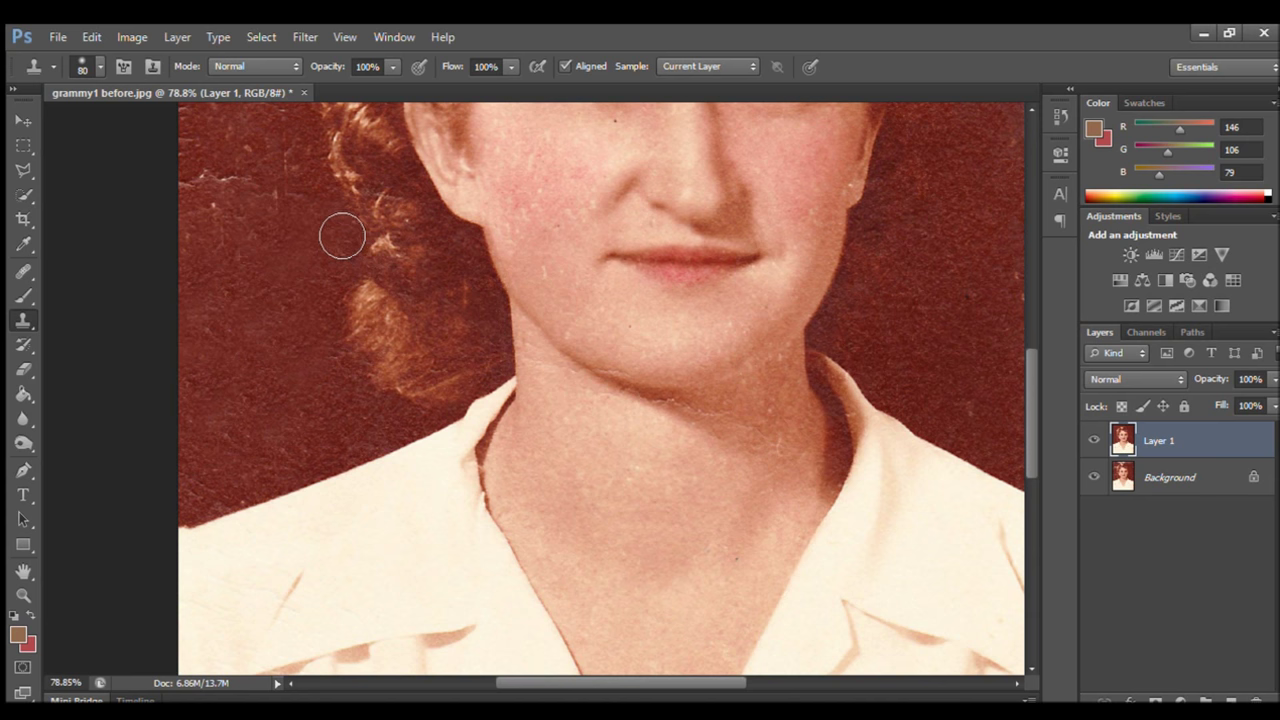
scroll(251, 203, up, 5)
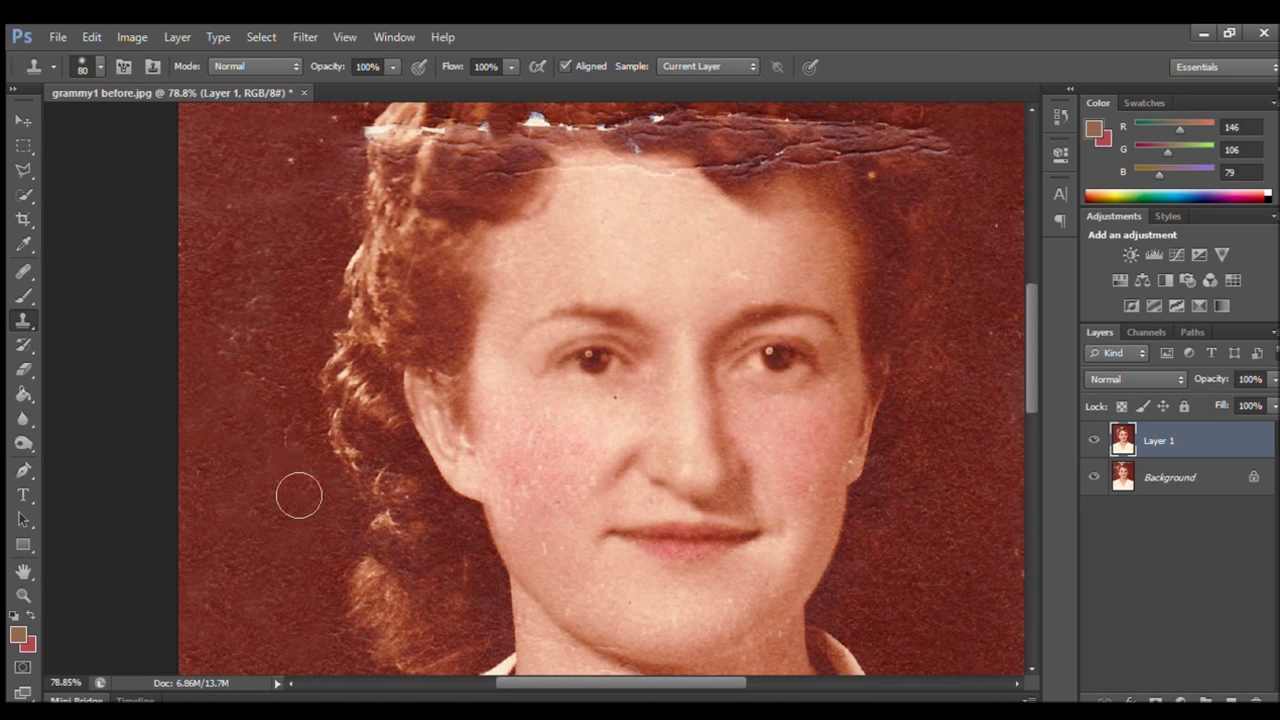
key(bracketleft)
key(bracketleft)
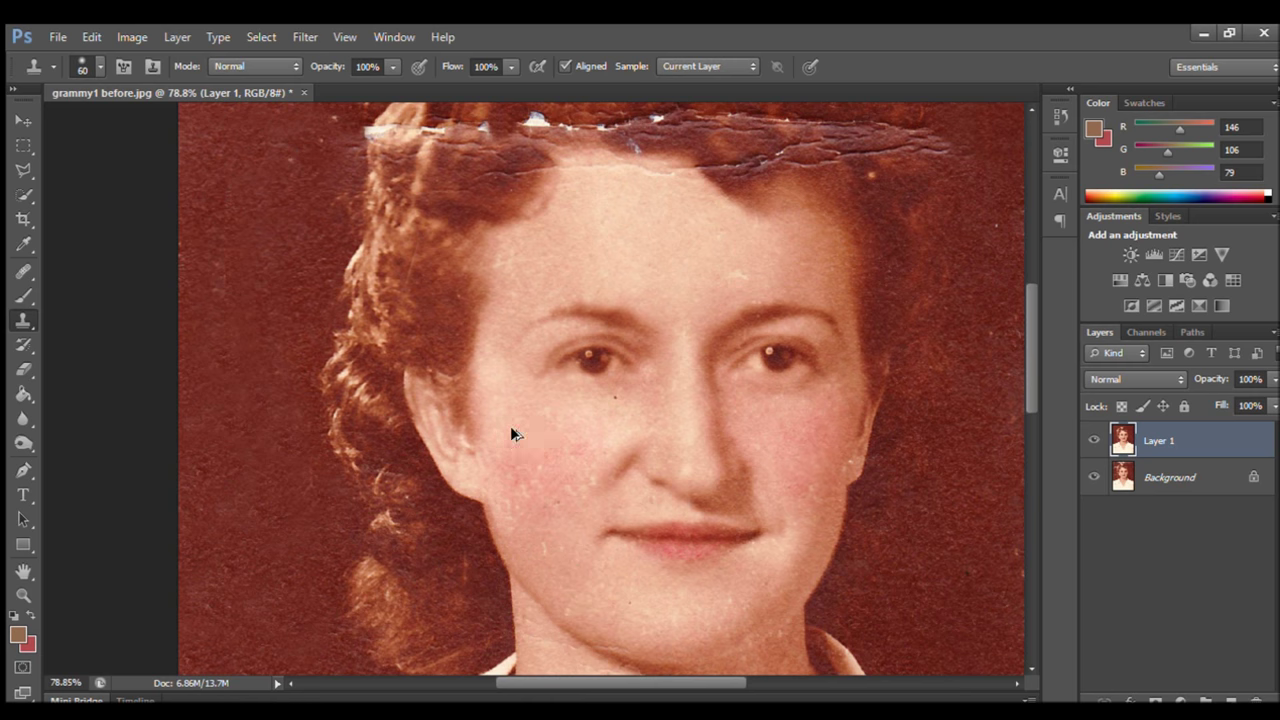
drag(1030, 300, 1024, 488)
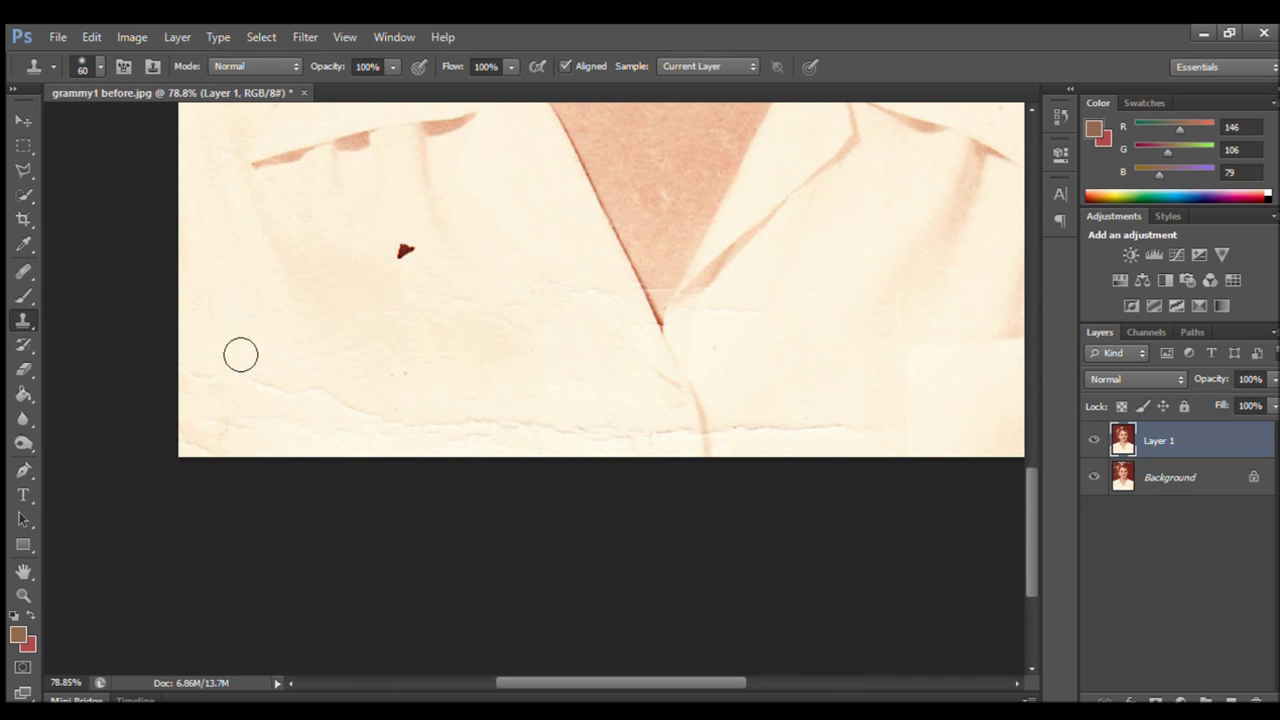
Clone out the bottom-edge creases, the red blouse spot and, at 40 px, the collar crease.
mouse_move(245, 365)
mouse_down()
mouse_move(286, 403)
mouse_move(569, 431)
mouse_up()
click(409, 249)
key(bracketleft)
key(bracketleft)
drag(800, 392, 699, 418)
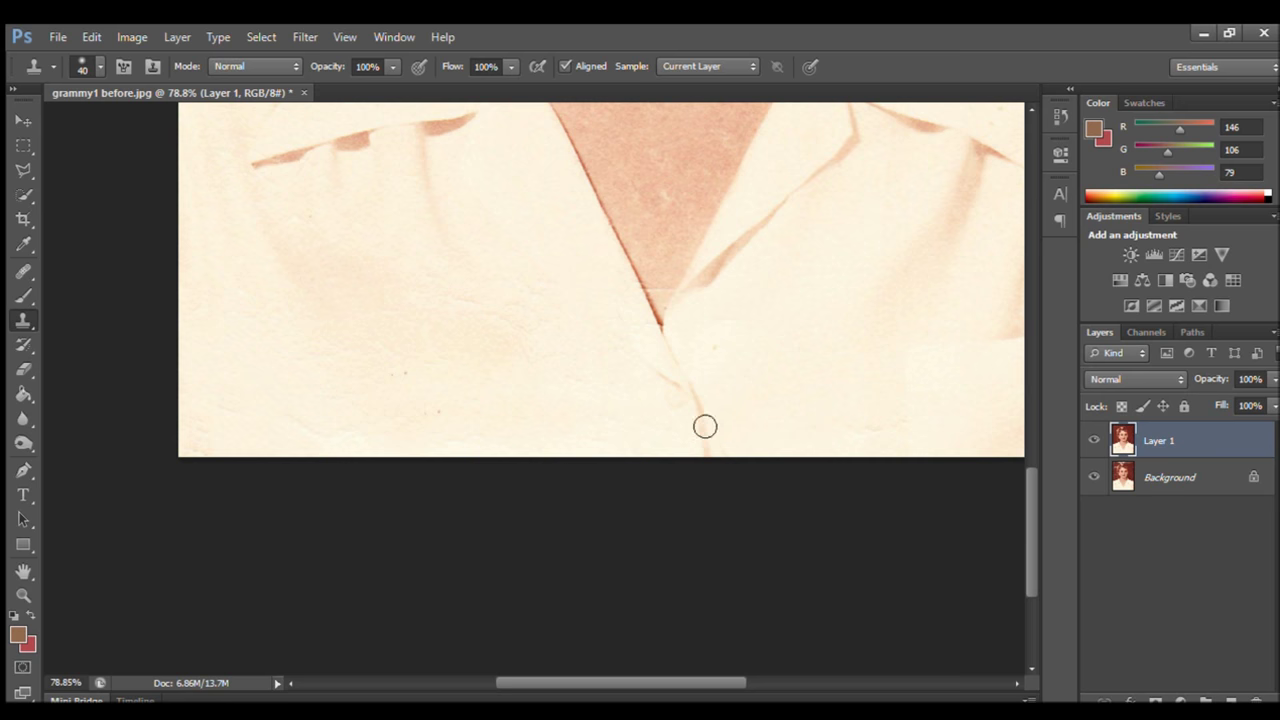
drag(473, 320, 515, 310)
drag(594, 681, 697, 681)
scroll(366, 400, up, 5)
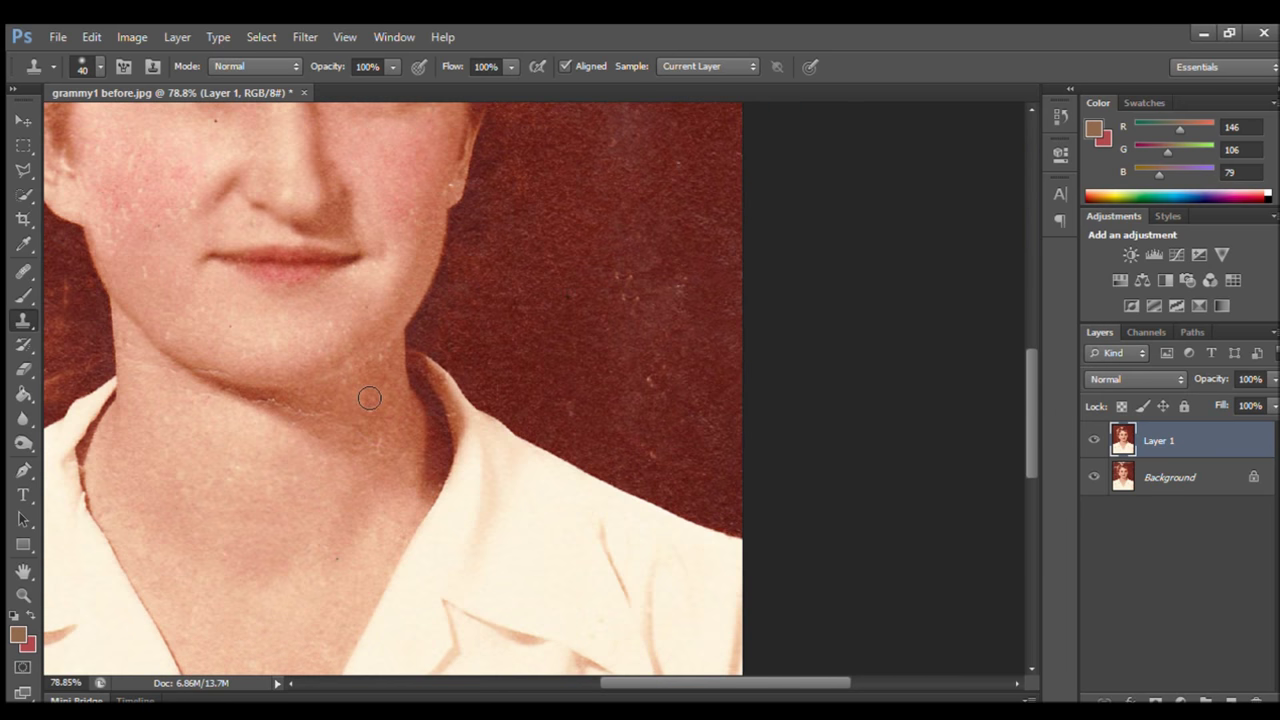
Cover the white tear near the left edge of the hairline with cloned hair texture.
drag(606, 681, 520, 680)
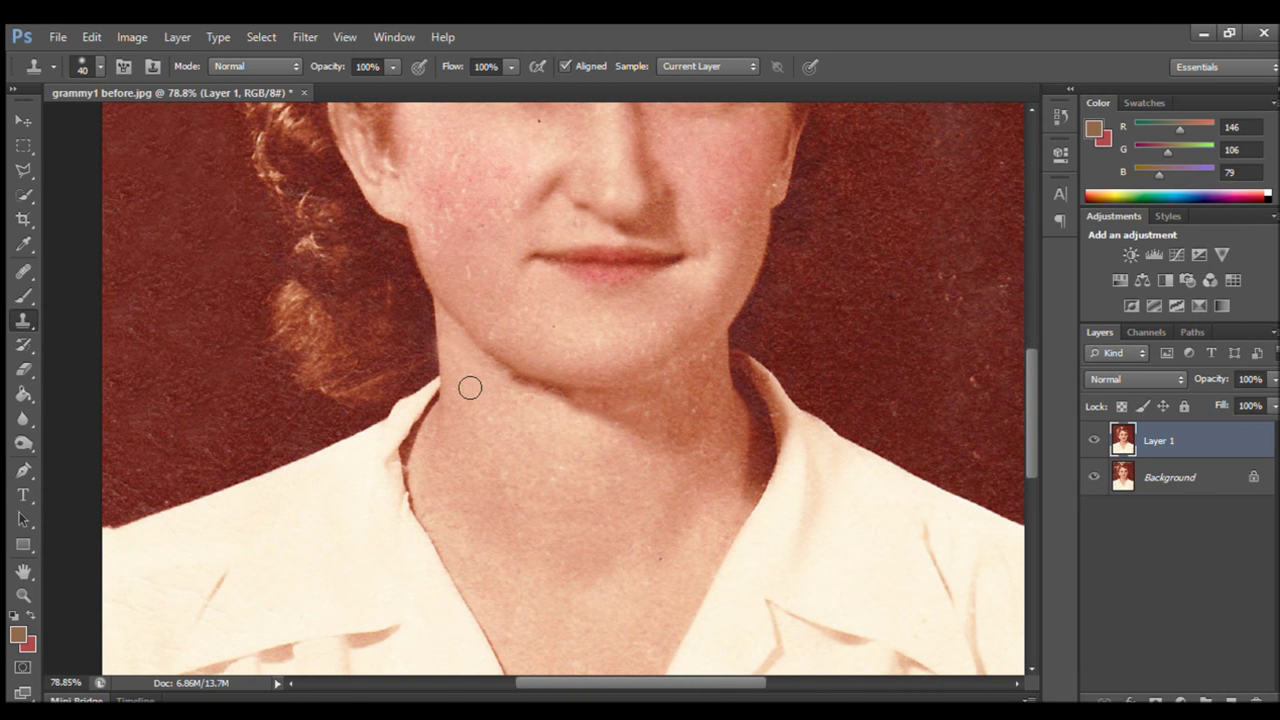
drag(1030, 402, 1030, 362)
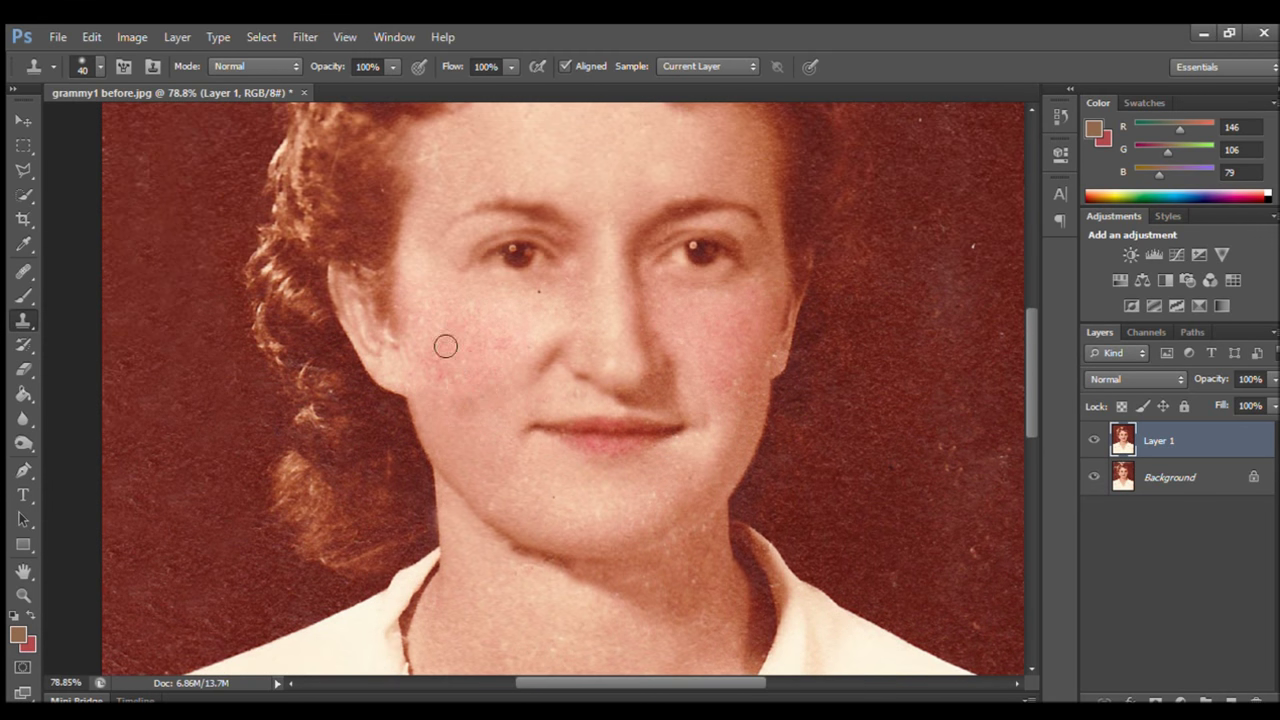
scroll(417, 237, up, 5)
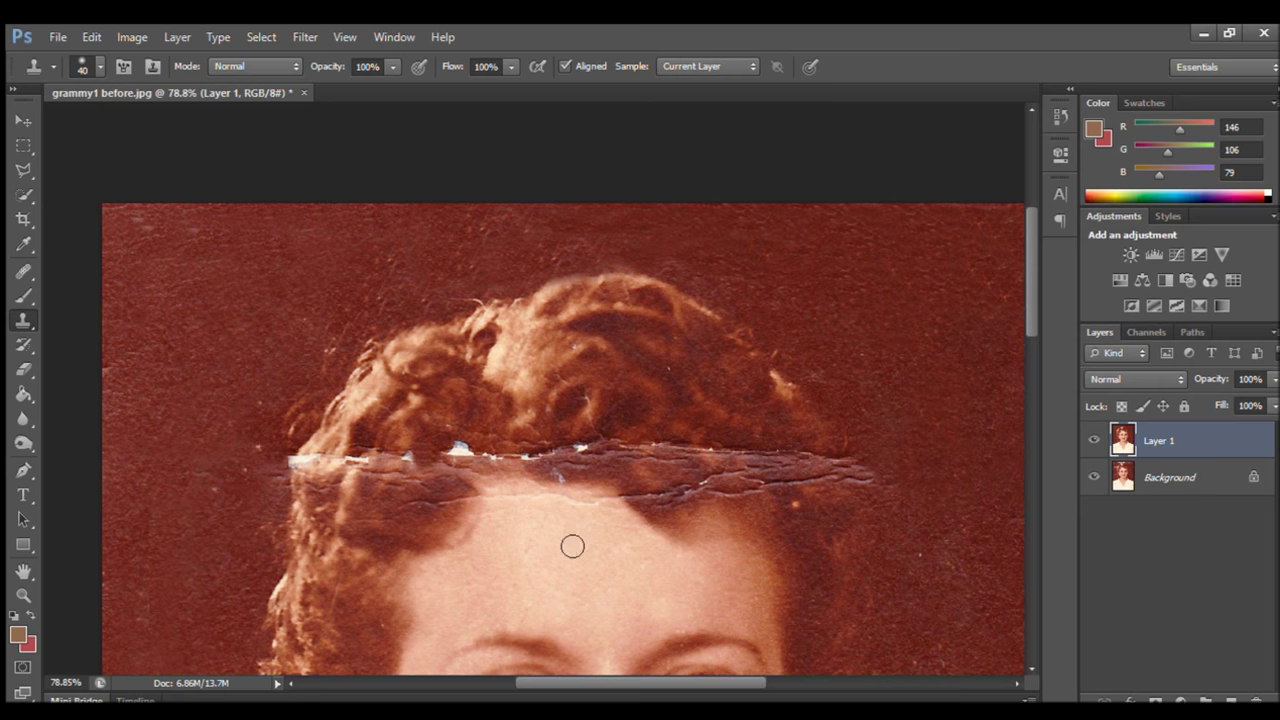
drag(334, 443, 458, 451)
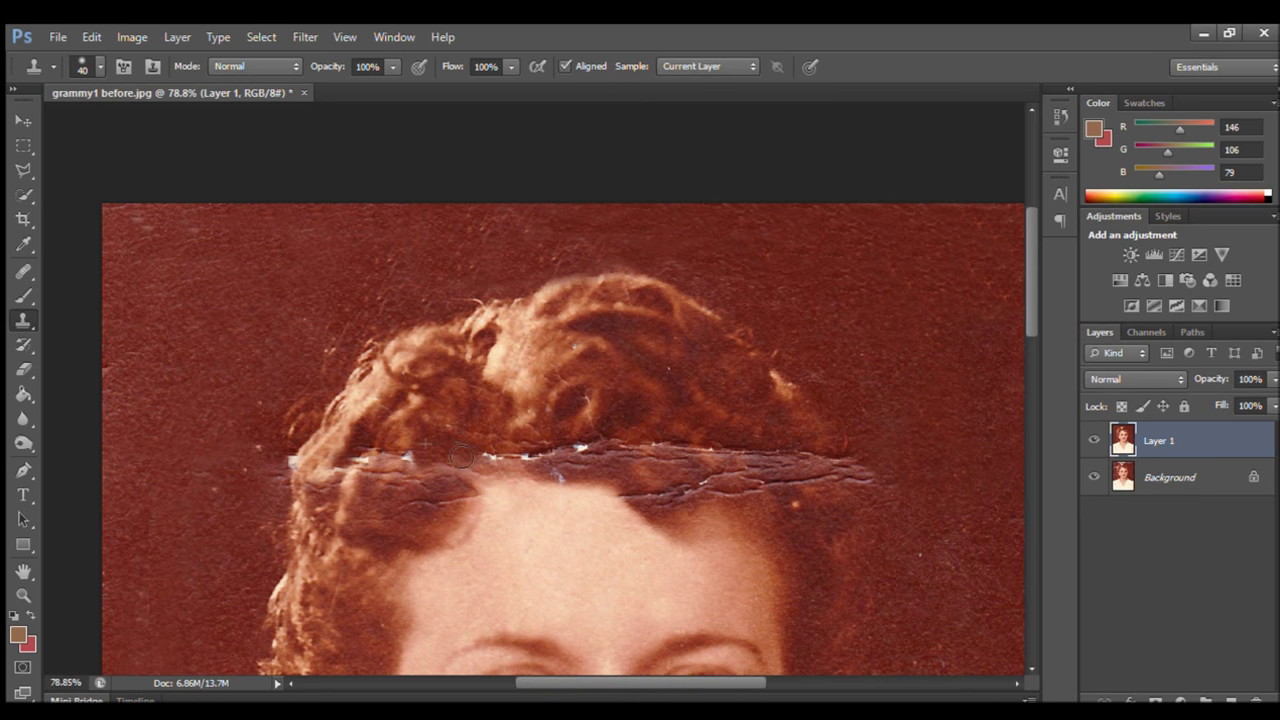
drag(1030, 258, 1027, 382)
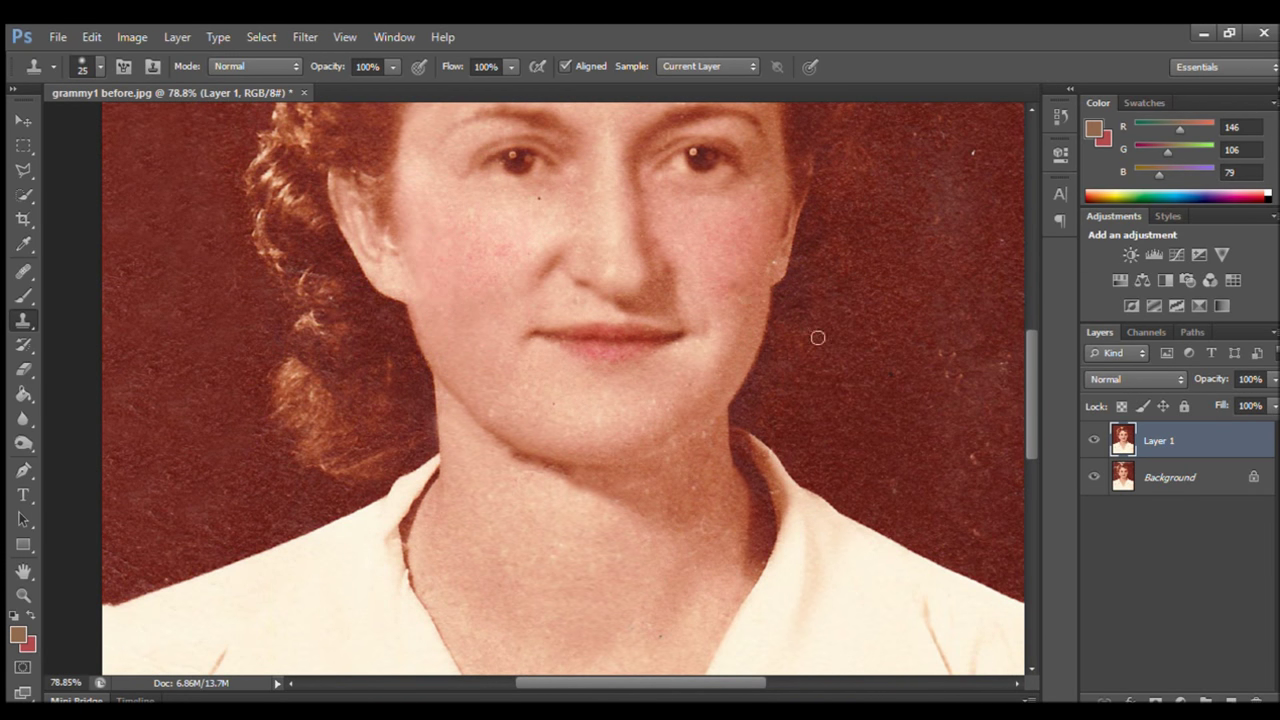
Clone dark hair texture over the light crack across the middle and right of the hair.
scroll(741, 292, up, 3)
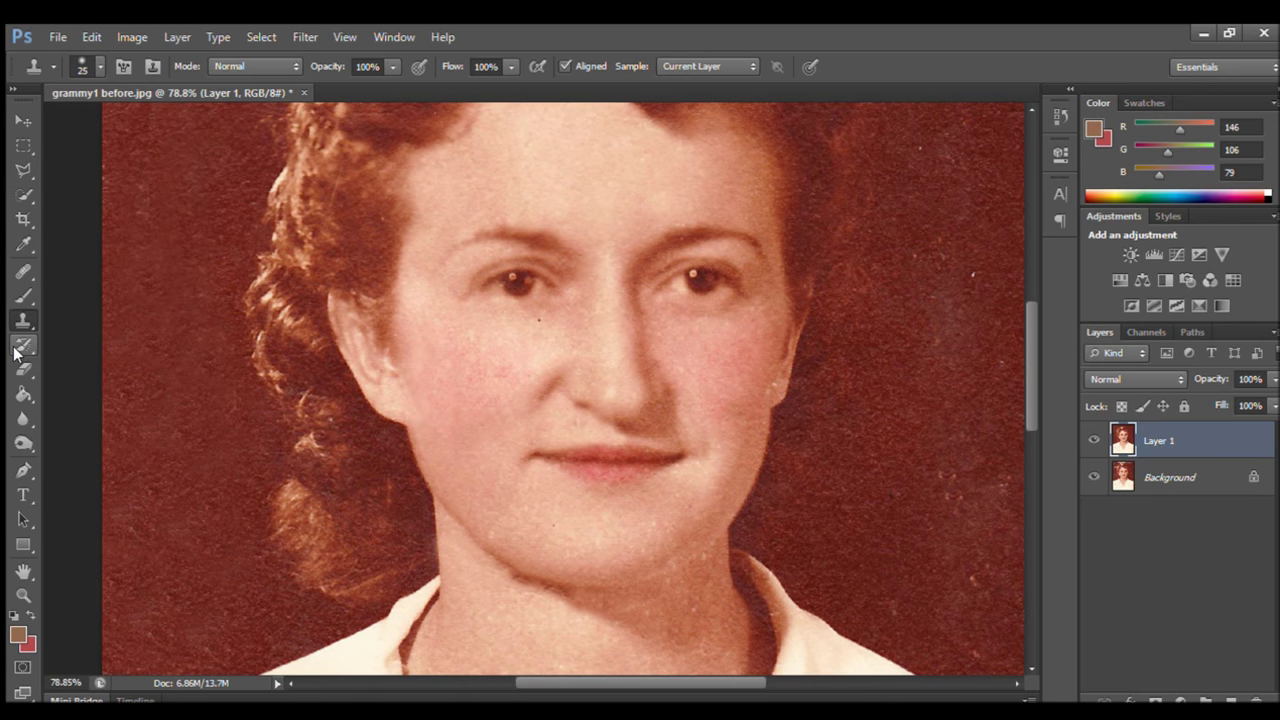
key(ctrl+Page_Down)
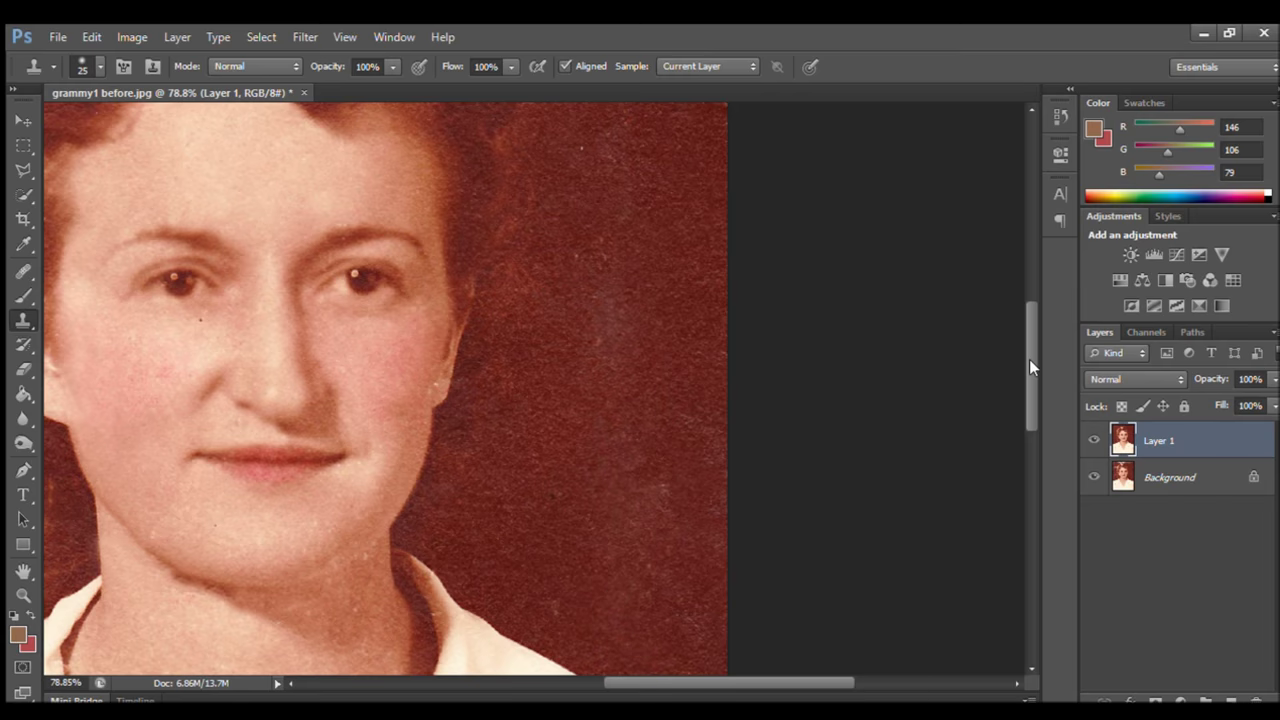
scroll(526, 493, up, 5)
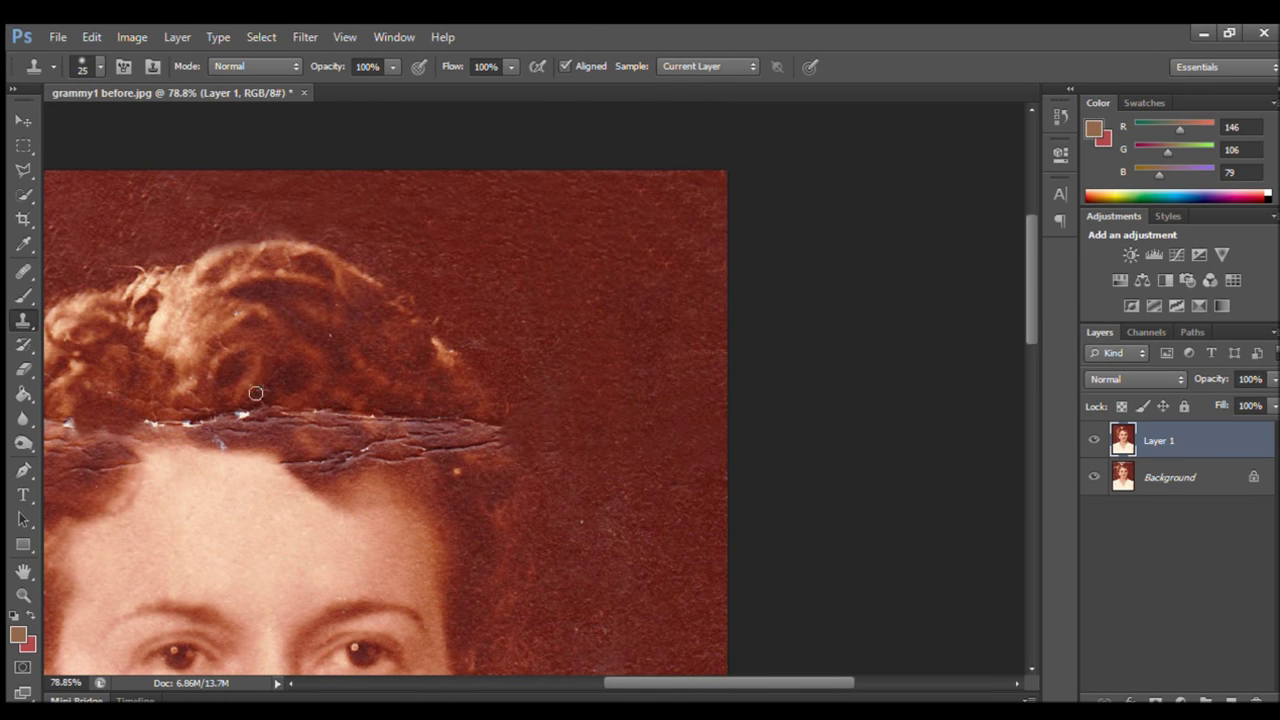
scroll(284, 404, left, 5)
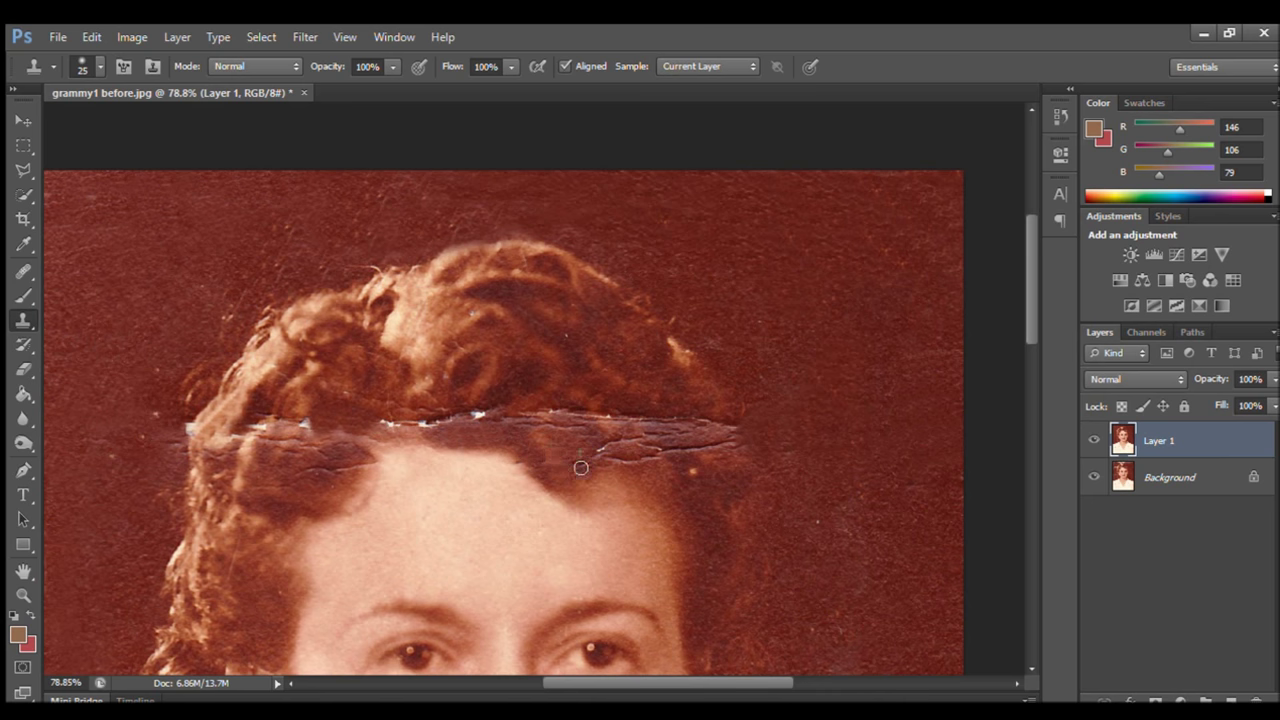
drag(650, 459, 650, 436)
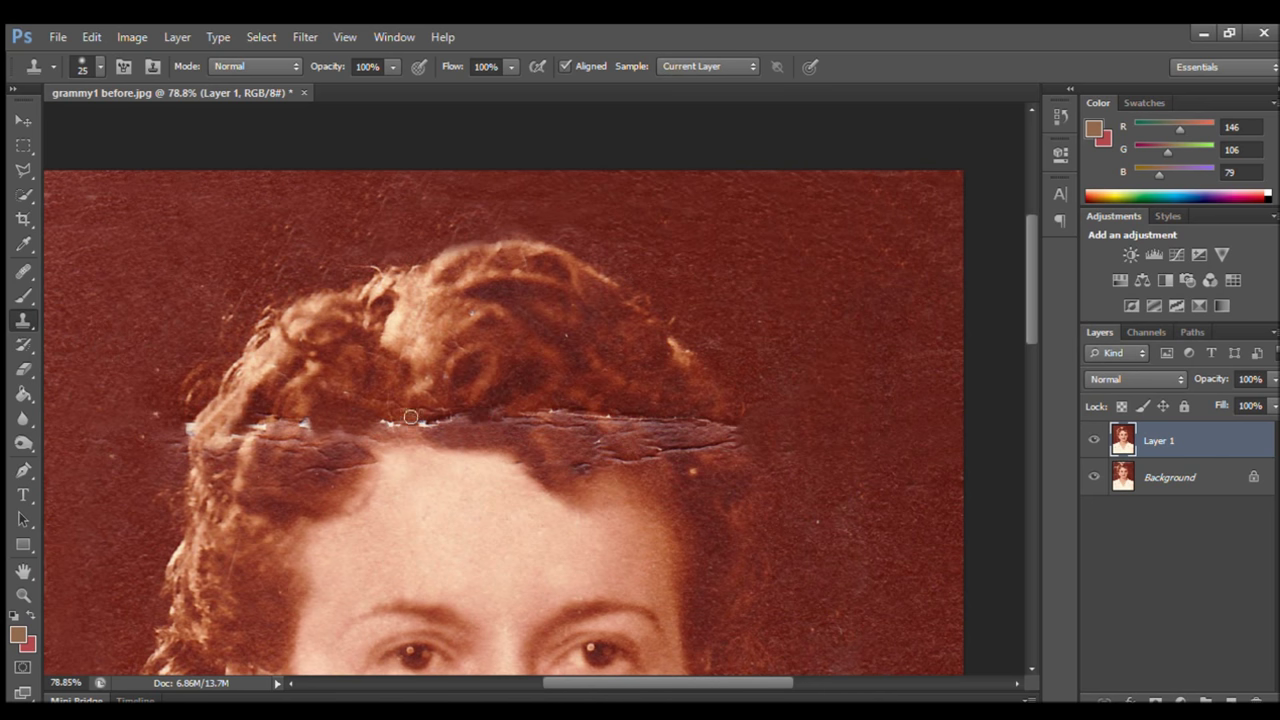
drag(387, 421, 449, 421)
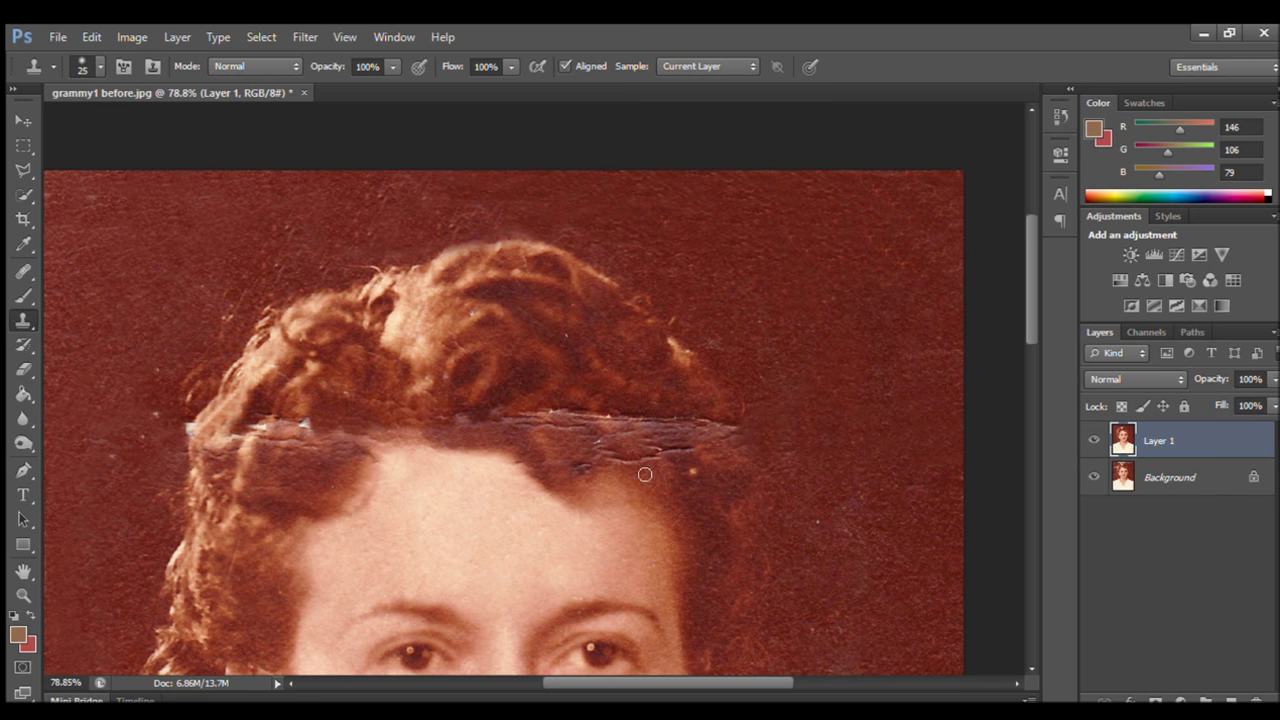
mouse_move(608, 420)
mouse_down()
mouse_move(609, 457)
mouse_move(554, 426)
mouse_up()
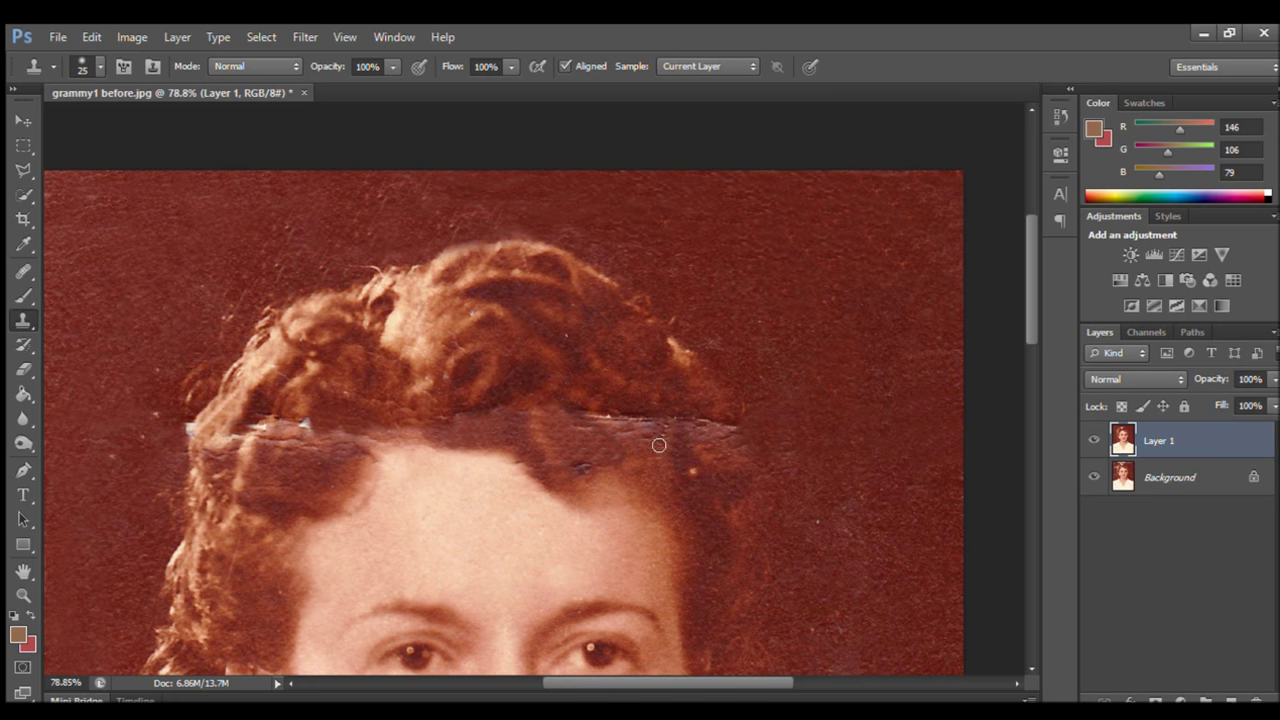
drag(600, 403, 661, 442)
drag(538, 400, 547, 448)
drag(1030, 280, 305, 315)
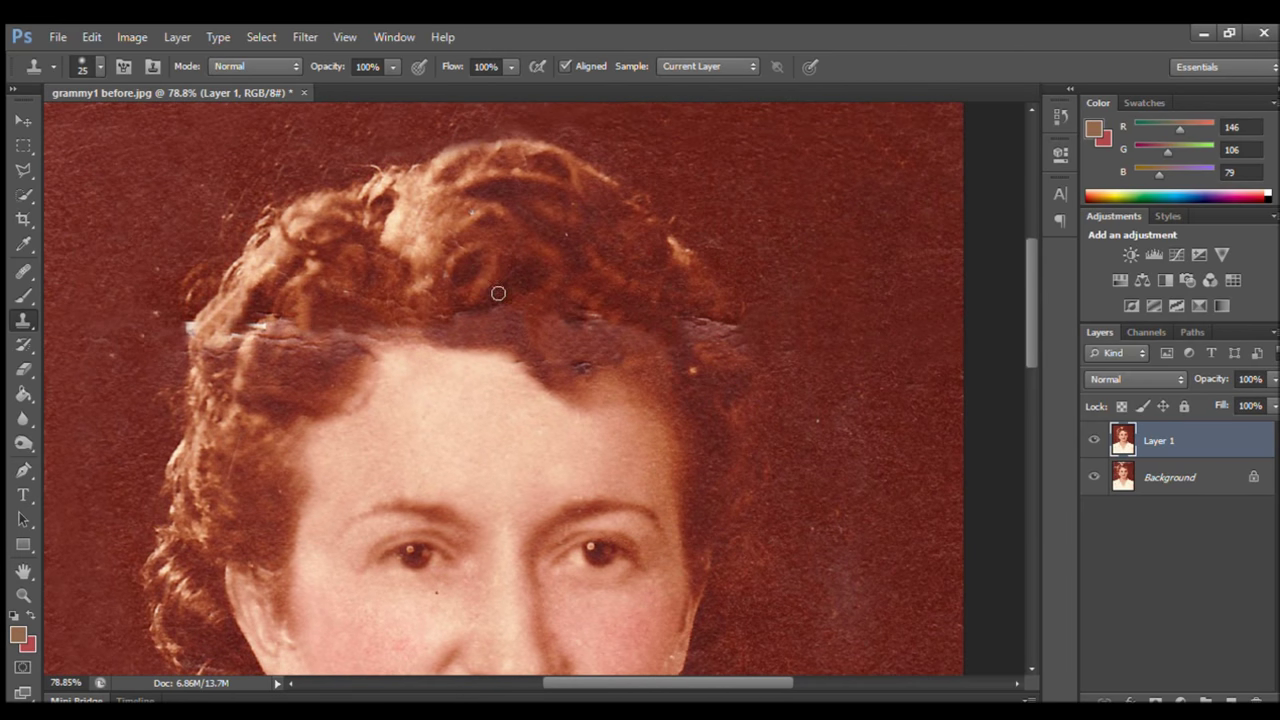
Clone over the crack near the hair's centre and the grey streak at its right edge.
mouse_move(498, 293)
mouse_down()
mouse_move(480, 329)
mouse_move(455, 311)
mouse_up()
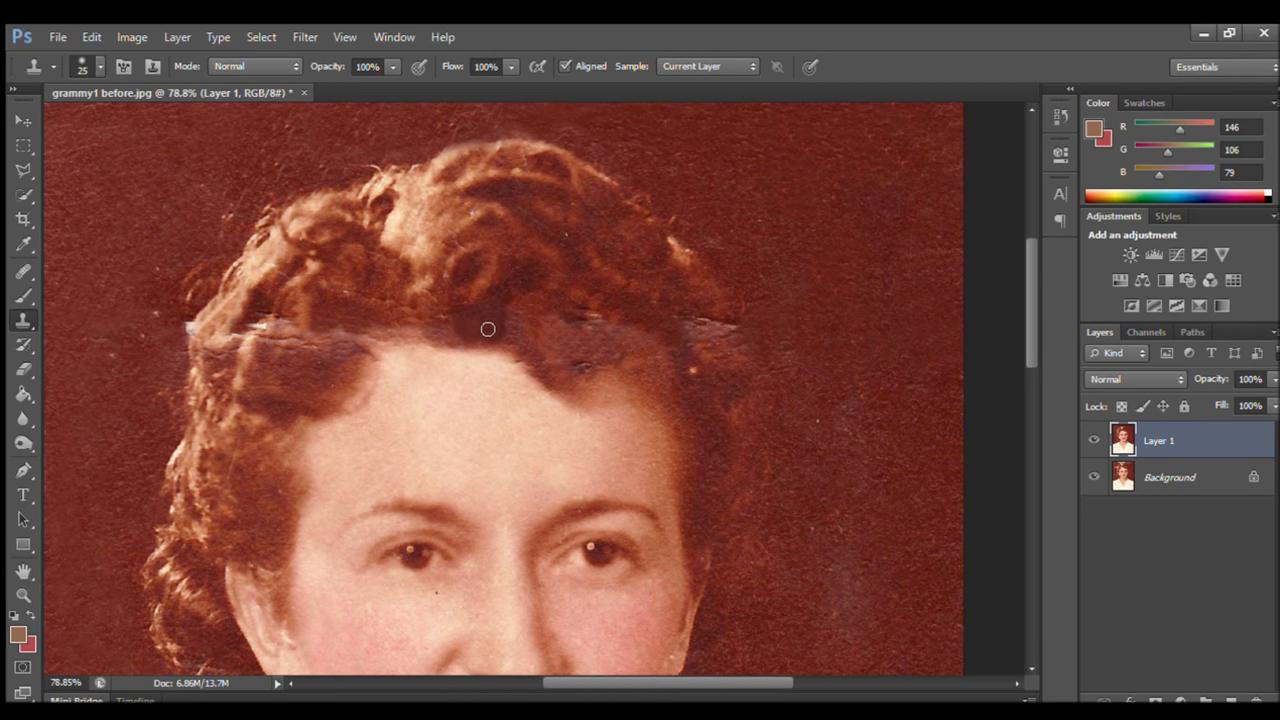
drag(283, 346, 268, 350)
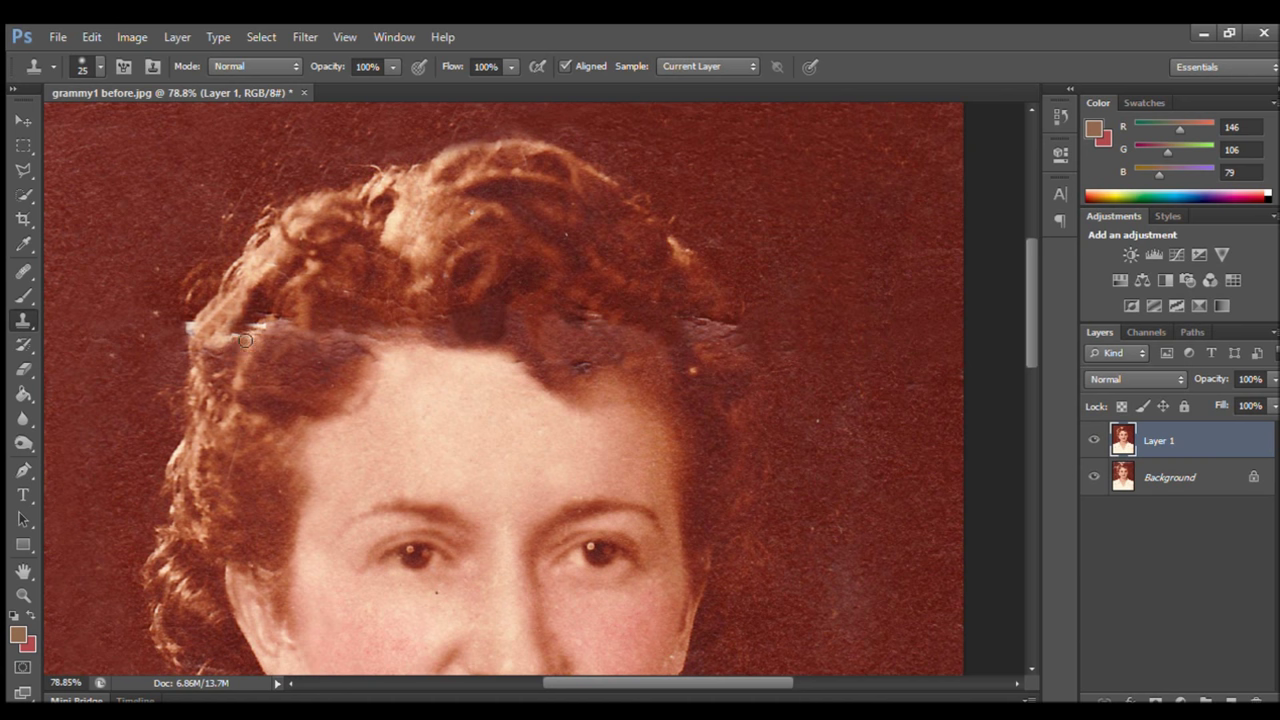
drag(697, 309, 716, 336)
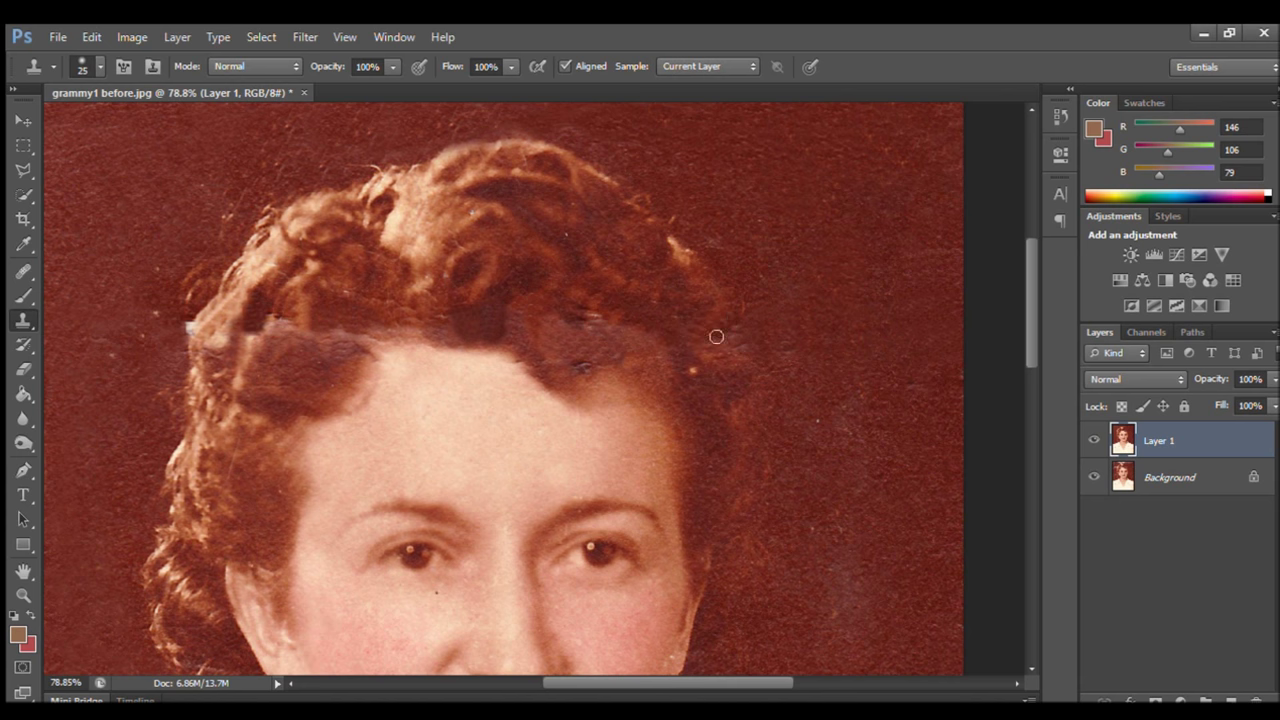
Toggle Layer 1's visibility to compare with the original, then clone out light specks in the hair.
click(1094, 441)
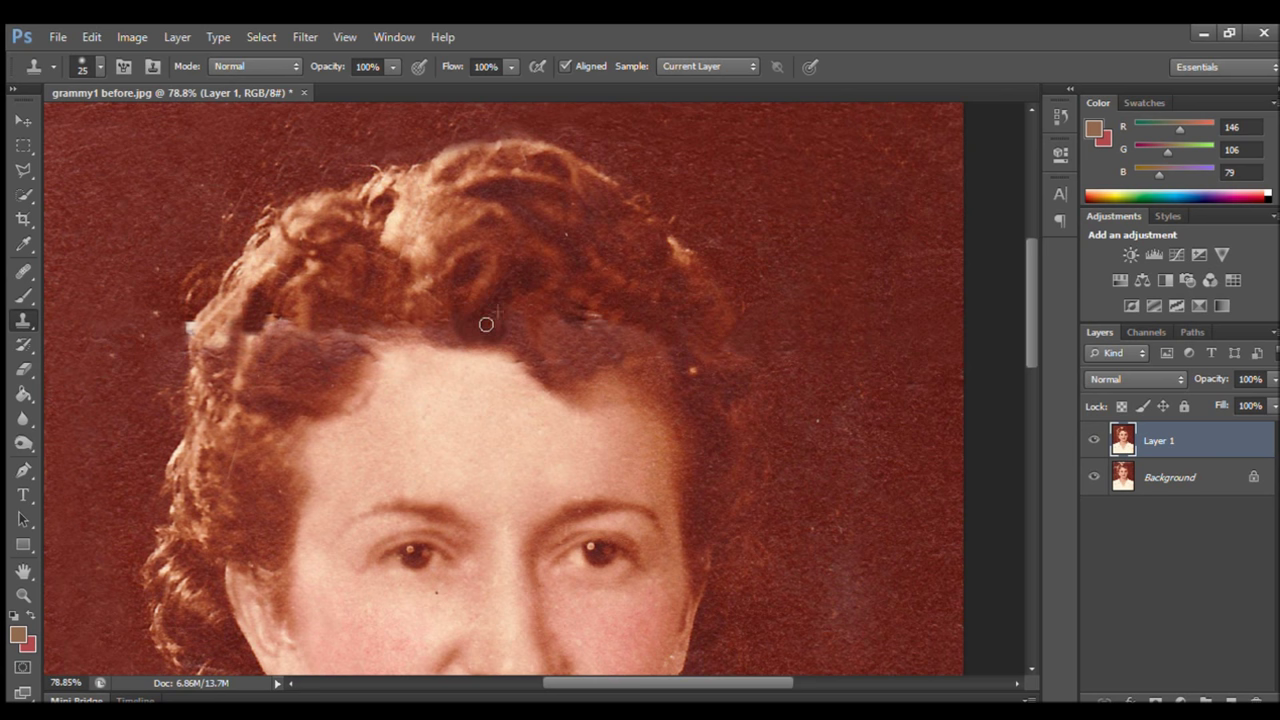
click(578, 329)
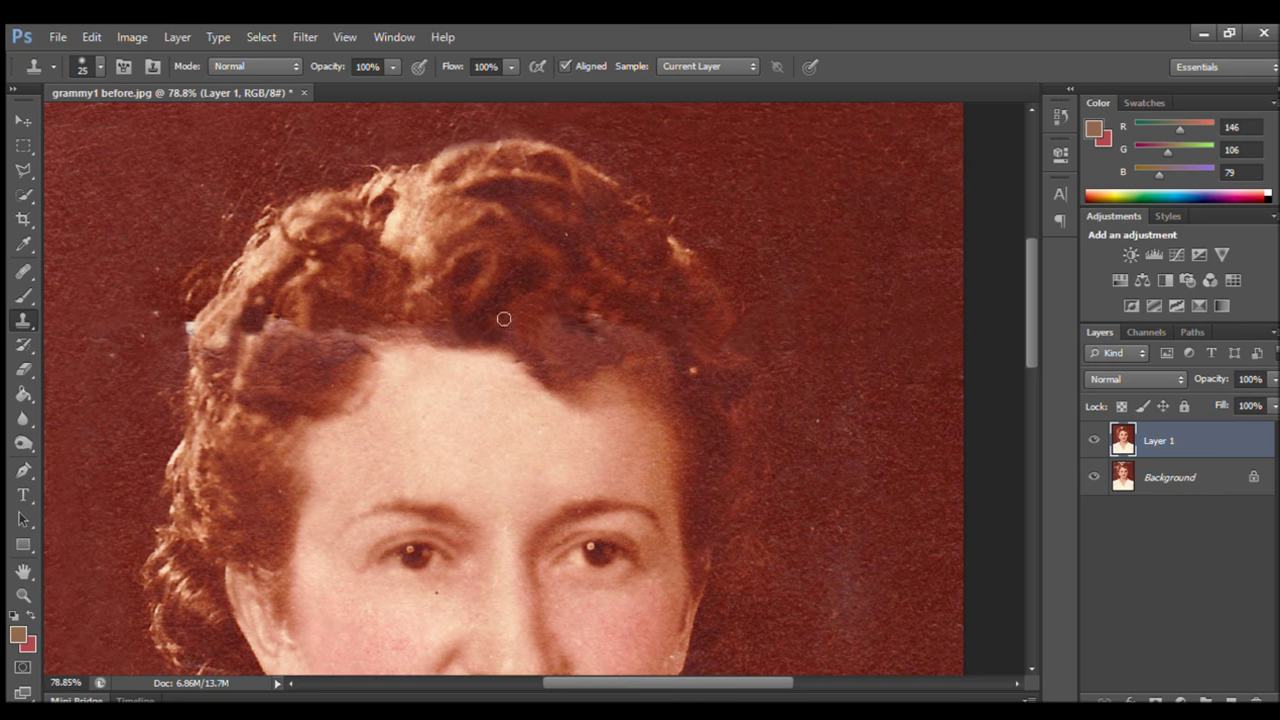
scroll(430, 323, up, 2)
scroll(430, 323, down, 2)
scroll(500, 400, down, 5)
scroll(785, 622, down, 3)
scroll(335, 385, up, 10)
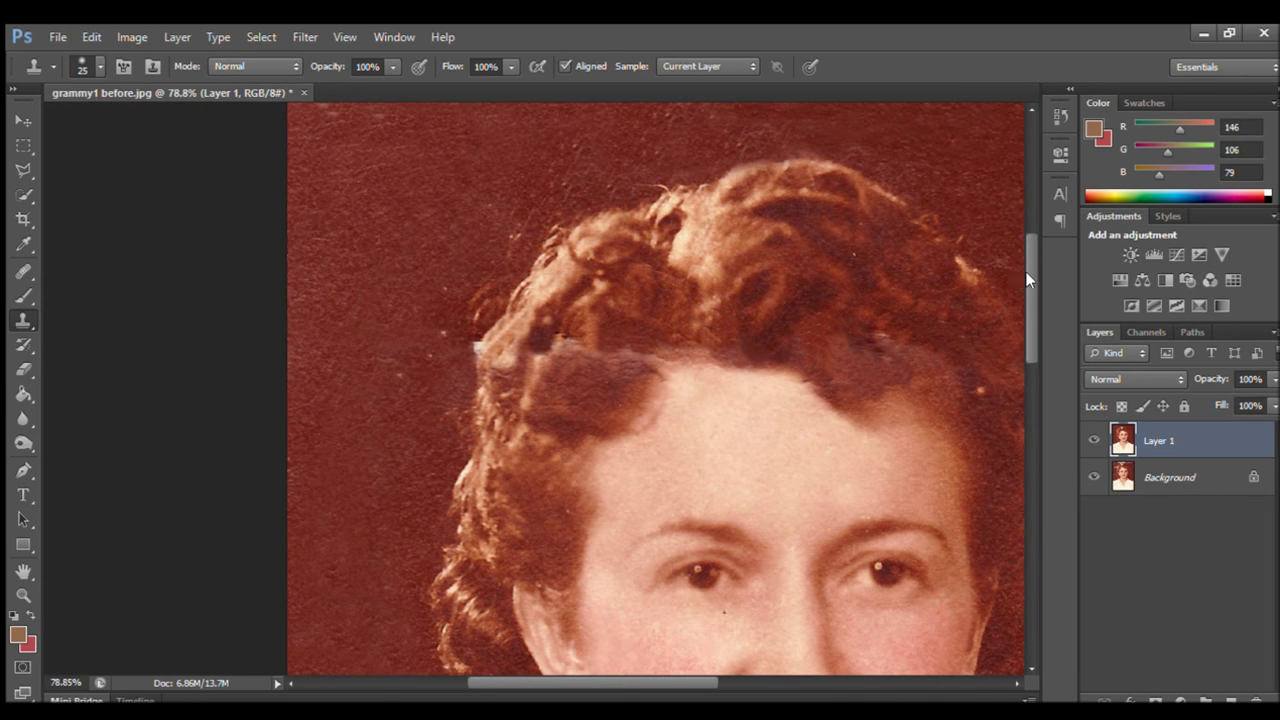